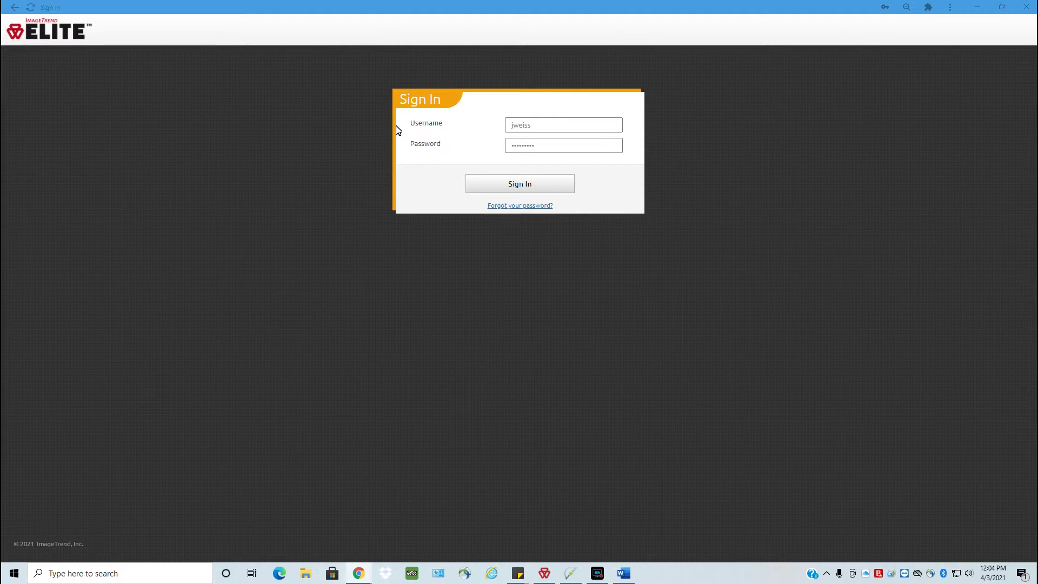
Sign in and accept the Release Form's license and privacy statement to reach the Dashboard.
{"action": "left_click", "coordinate": [478, 184]}
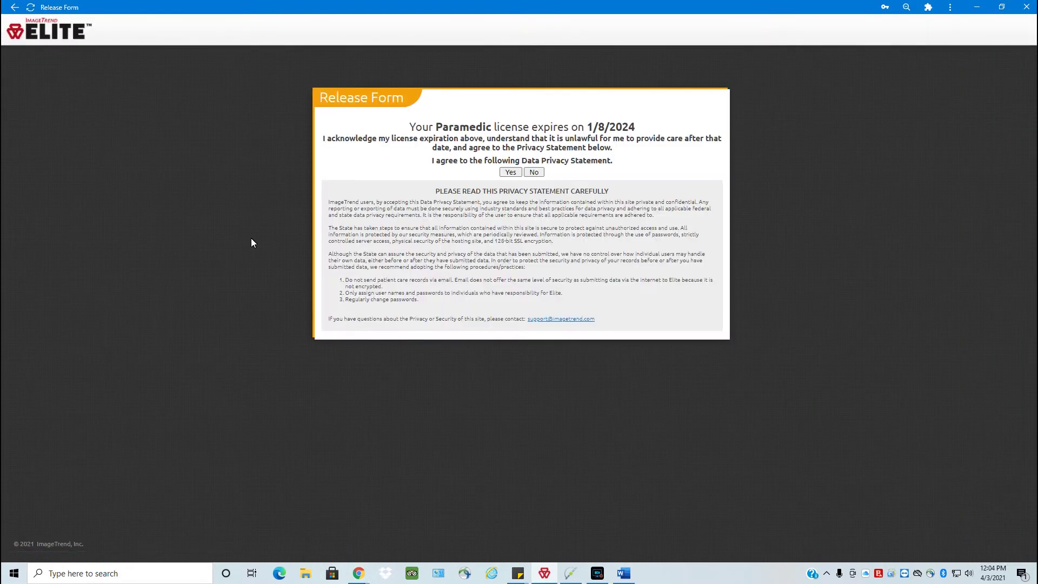
{"action": "left_click", "coordinate": [512, 173]}
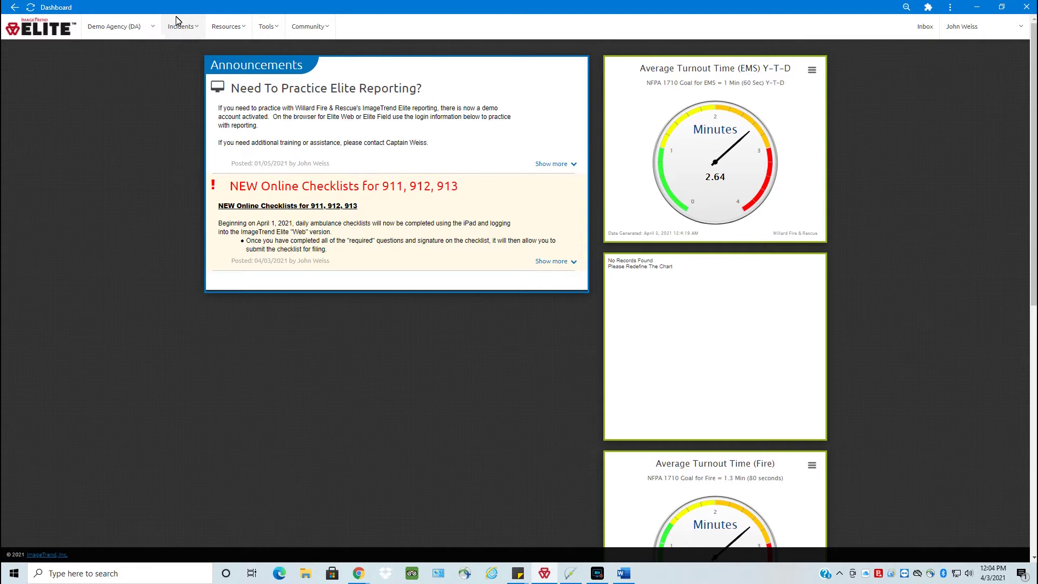
Switch from Incidents to the Checklists module and open the list of existing checklists.
{"action": "left_click", "coordinate": [182, 34]}
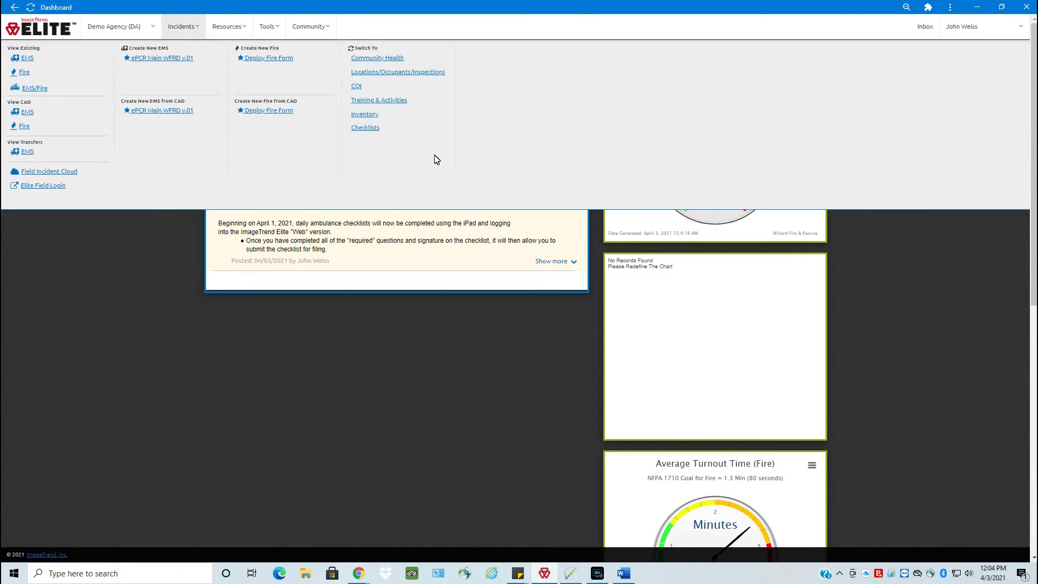
{"action": "left_click", "coordinate": [366, 130]}
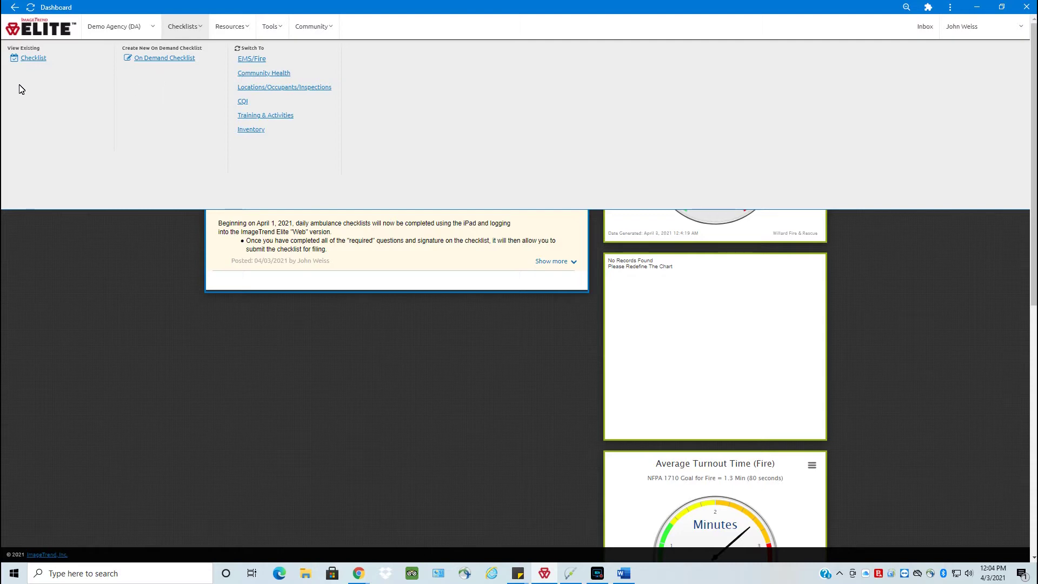
{"action": "left_click", "coordinate": [34, 59]}
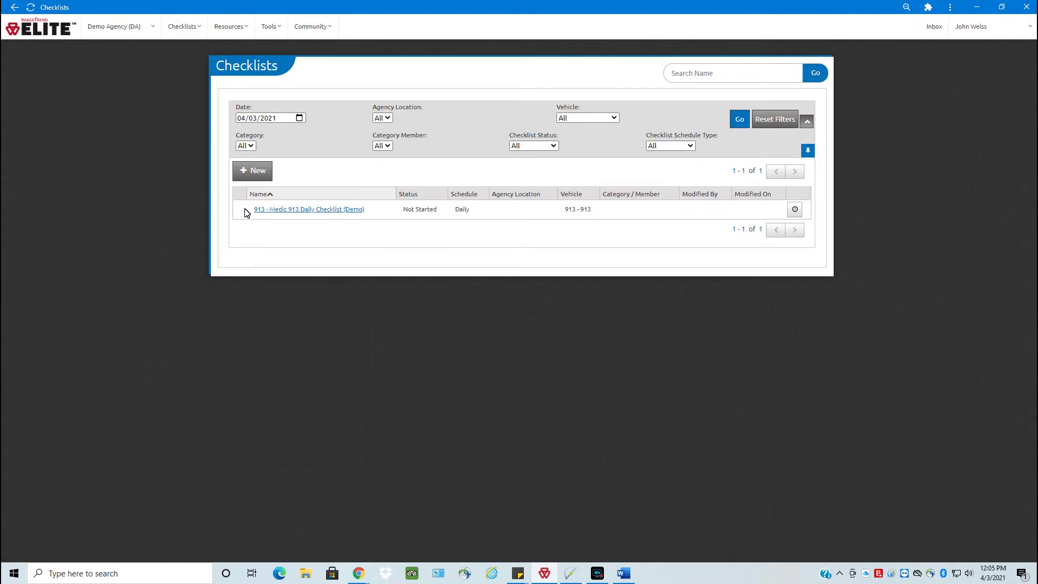
{"action": "triple_click", "coordinate": [268, 213]}
{"action": "left_click", "coordinate": [241, 217]}
{"action": "left_click_drag", "start_coordinate": [239, 210], "coordinate": [375, 213]}
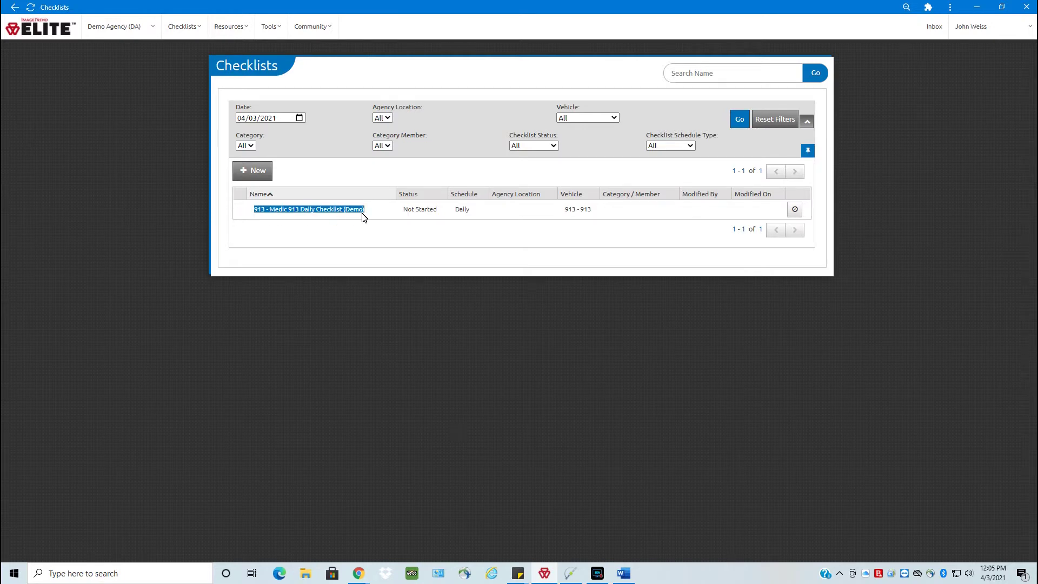
{"action": "left_click", "coordinate": [363, 217]}
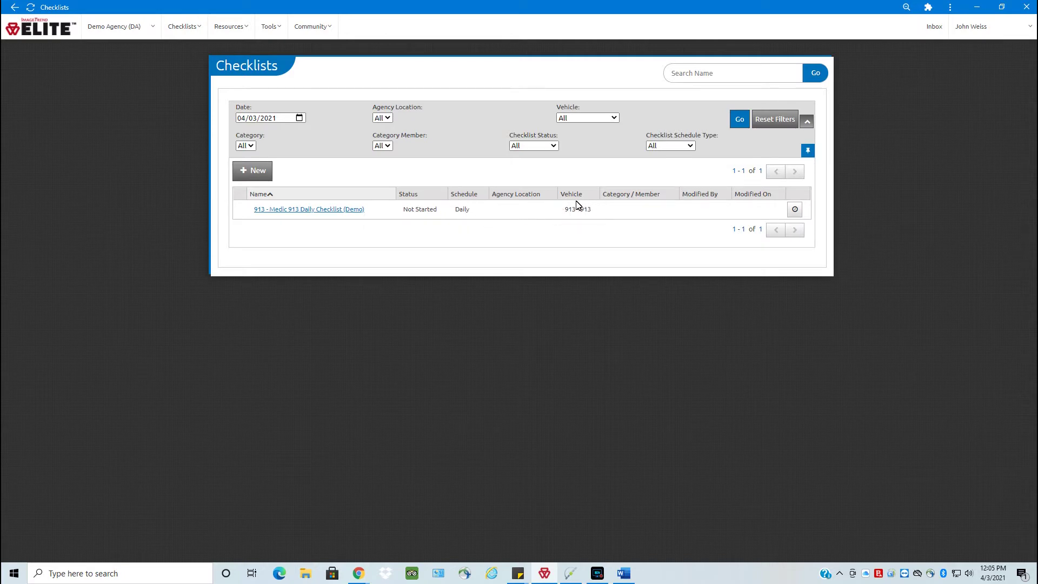
Open the 913 - Medic 913 Daily Checklist (Demo) and save it with OK, marking it Started.
{"action": "left_click", "coordinate": [315, 209]}
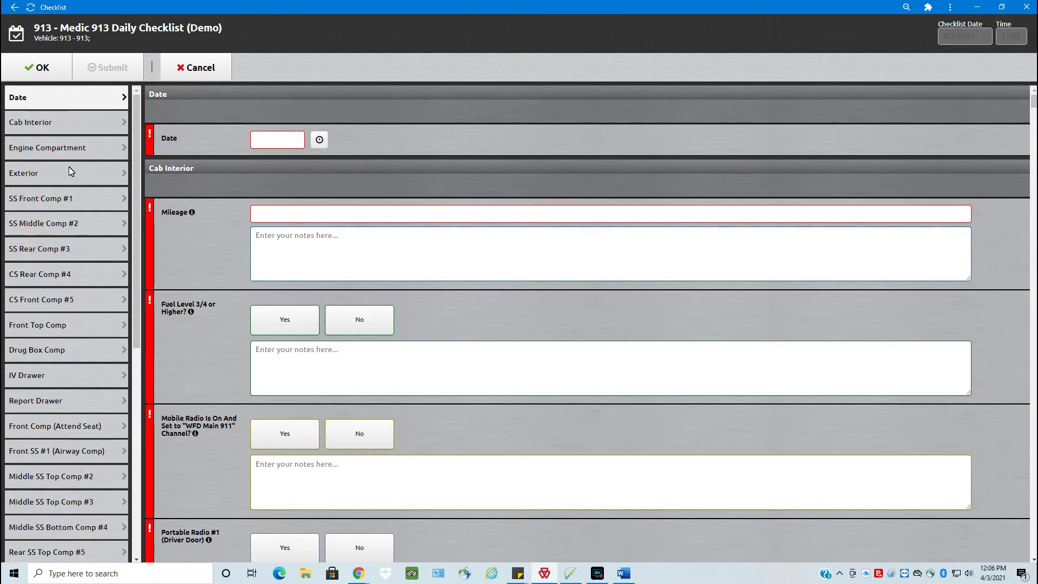
{"action": "left_click", "coordinate": [54, 66]}
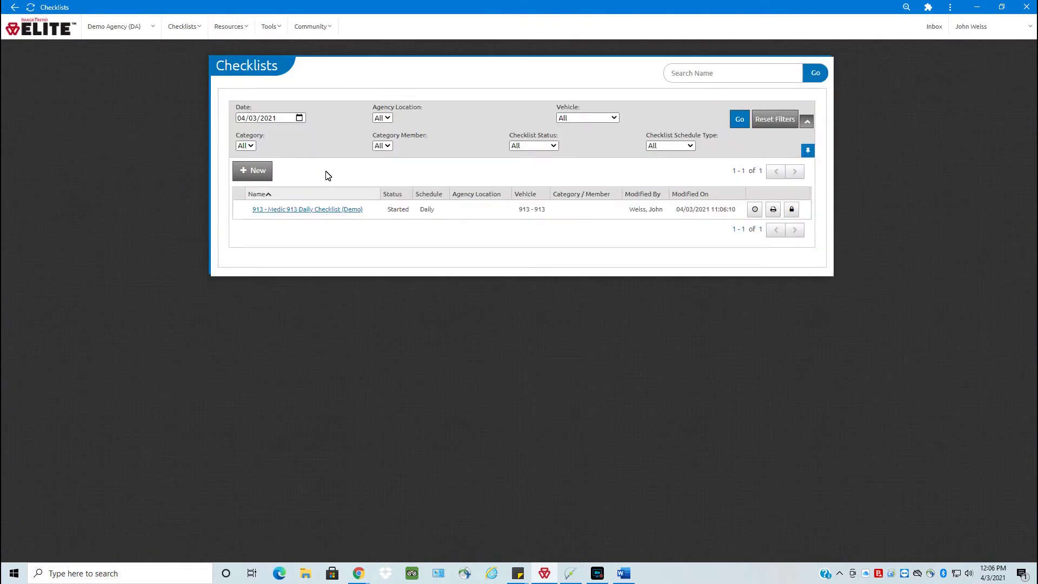
Reopen the 913 - Medic 913 Daily Checklist (Demo) from the Checklists table.
{"action": "triple_click", "coordinate": [287, 210]}
{"action": "left_click", "coordinate": [286, 208]}
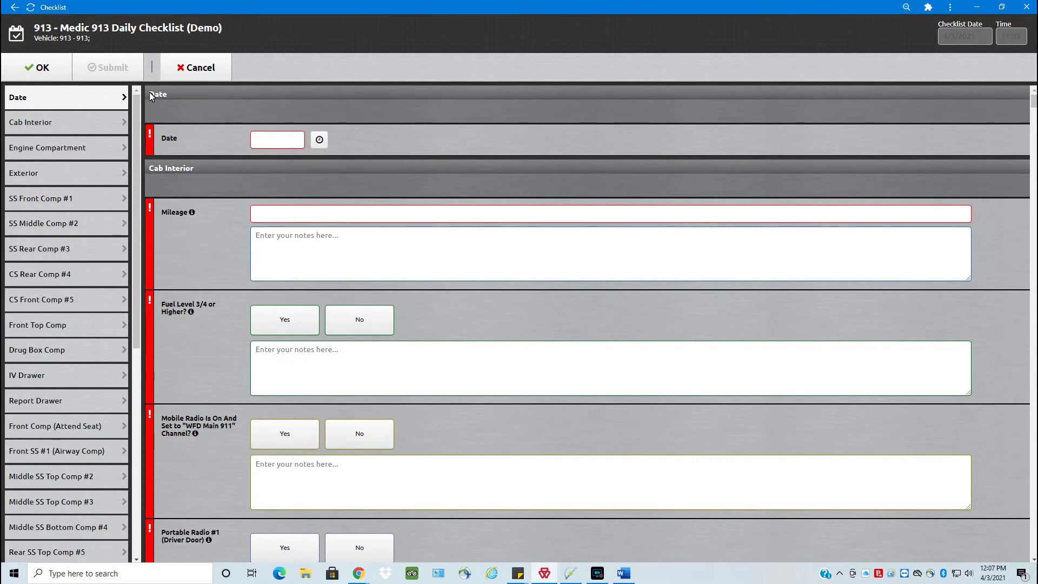
Fill the checklist Date with today's date, 04/03/2021, and enter Mileage 25943.
{"action": "left_click_drag", "start_coordinate": [150, 92], "coordinate": [174, 92]}
{"action": "left_click", "coordinate": [229, 138]}
{"action": "left_click", "coordinate": [320, 141]}
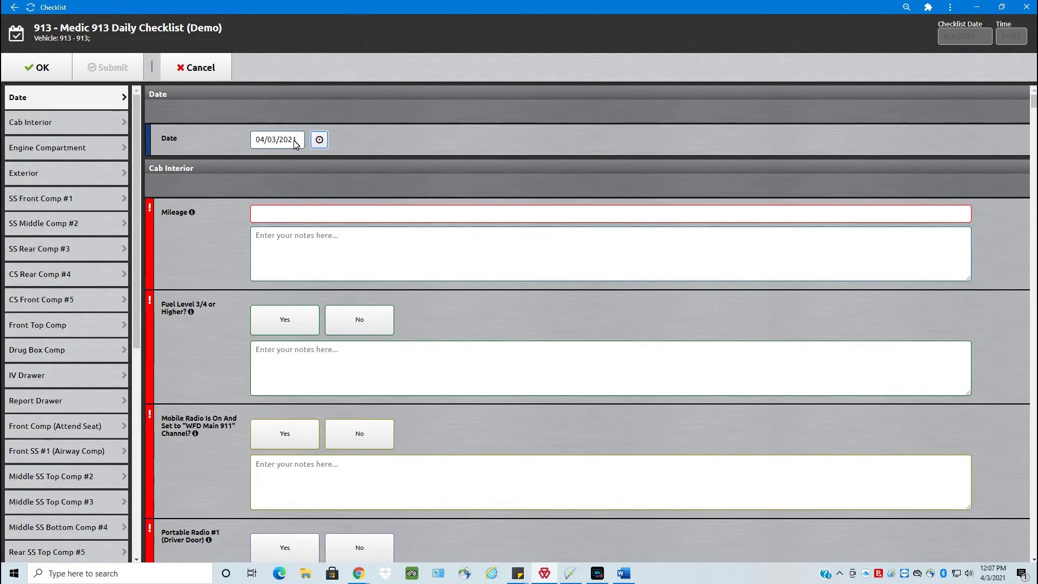
{"action": "left_click", "coordinate": [275, 217]}
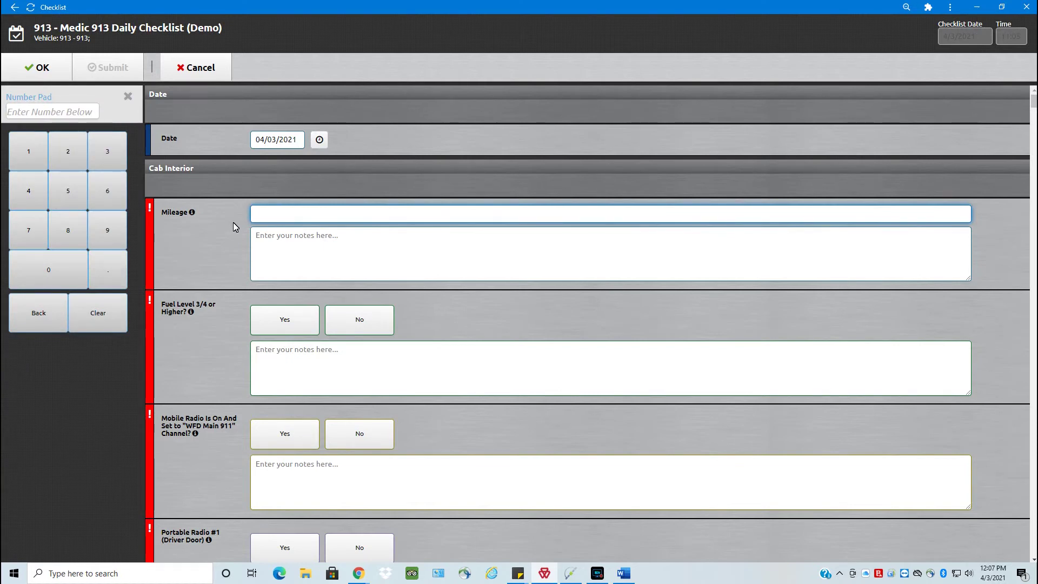
{"action": "type", "text": "25943"}
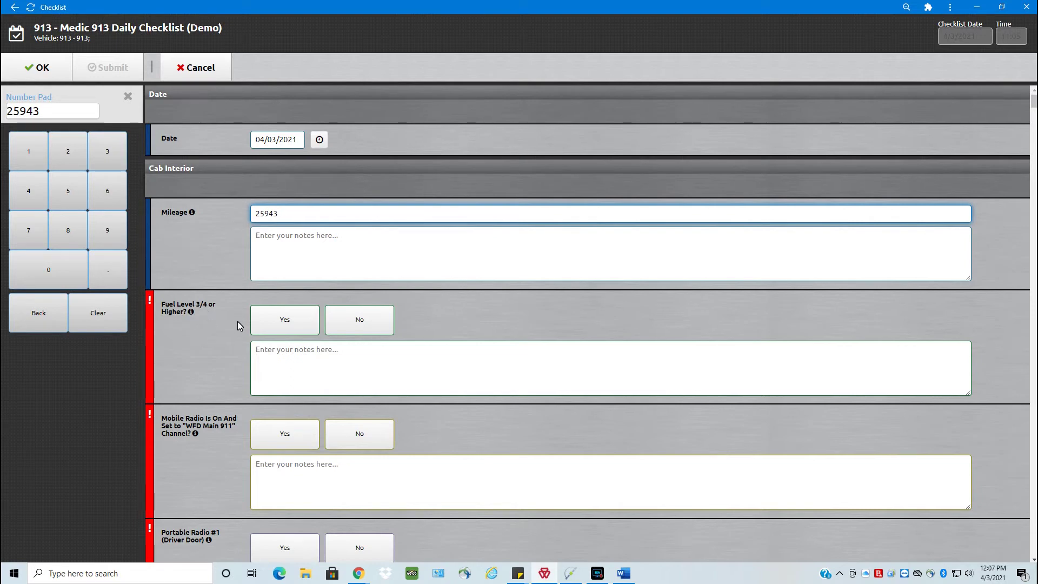
Answer Fuel Level 3/4 or Higher as No, with a note of 1/2.
{"action": "left_click", "coordinate": [280, 324]}
{"action": "left_click", "coordinate": [376, 324]}
{"action": "left_click", "coordinate": [299, 350]}
{"action": "type", "text": "1"}
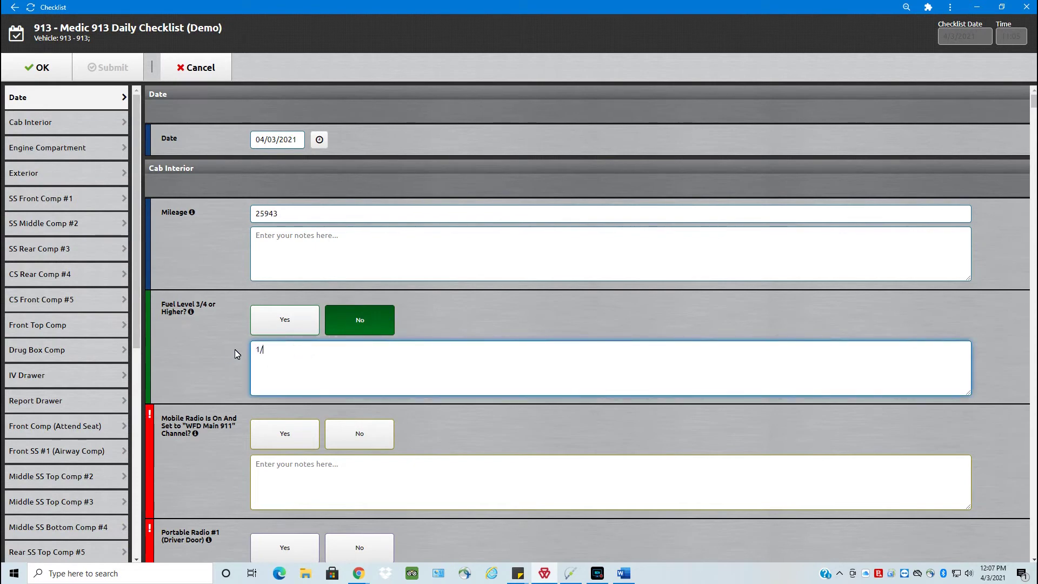
{"action": "type", "text": "/2"}
{"action": "left_click", "coordinate": [235, 349]}
Answer Yes for mobile radio, both portable radios, gauges, siren, garage door opener and air horn.
{"action": "scroll", "coordinate": [233, 341], "scroll_direction": "down", "scroll_amount": 4}
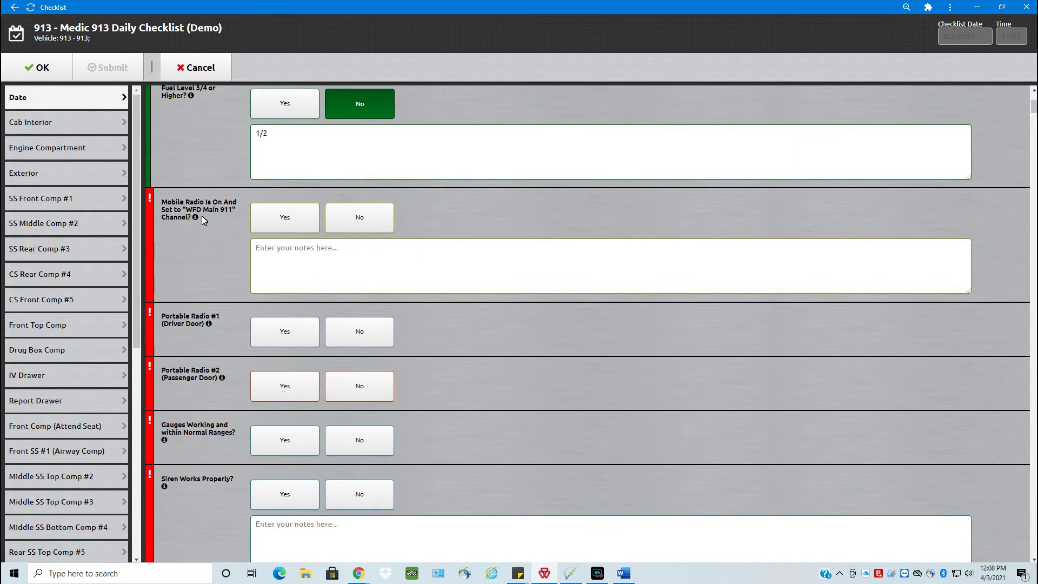
{"action": "left_click", "coordinate": [263, 218]}
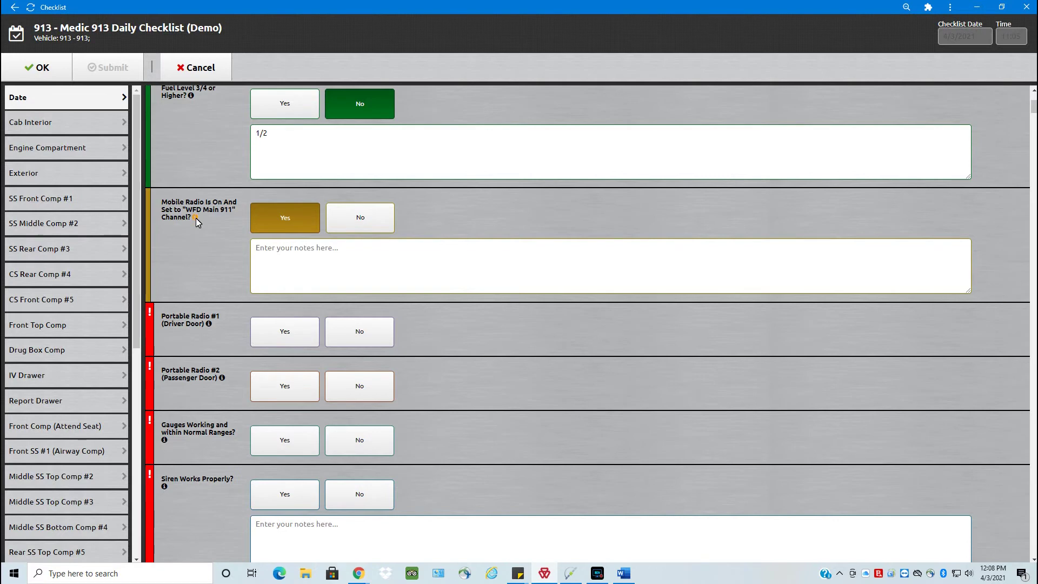
{"action": "left_click", "coordinate": [196, 218]}
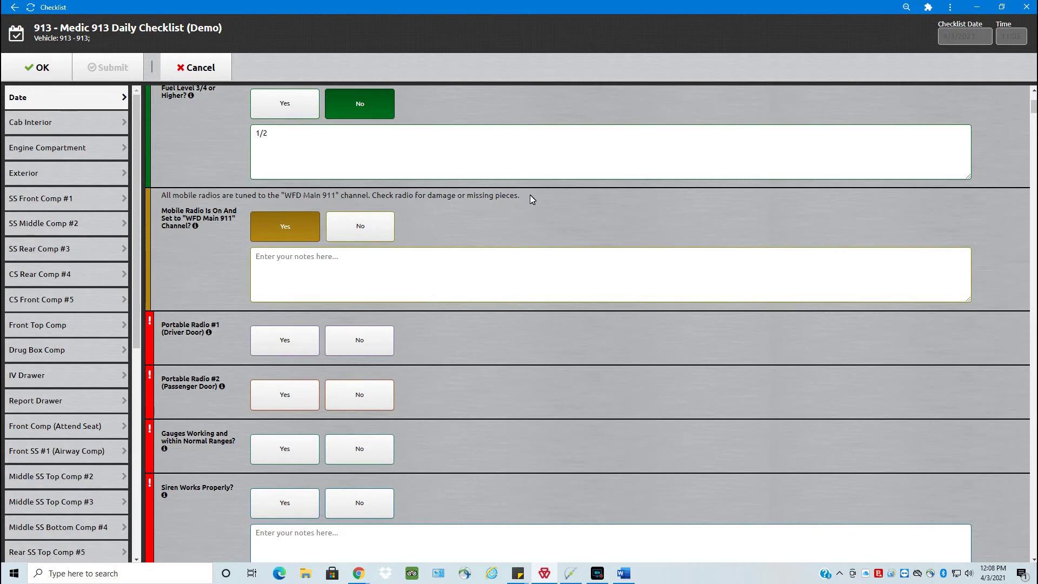
{"action": "scroll", "coordinate": [221, 235], "scroll_direction": "down", "scroll_amount": 3}
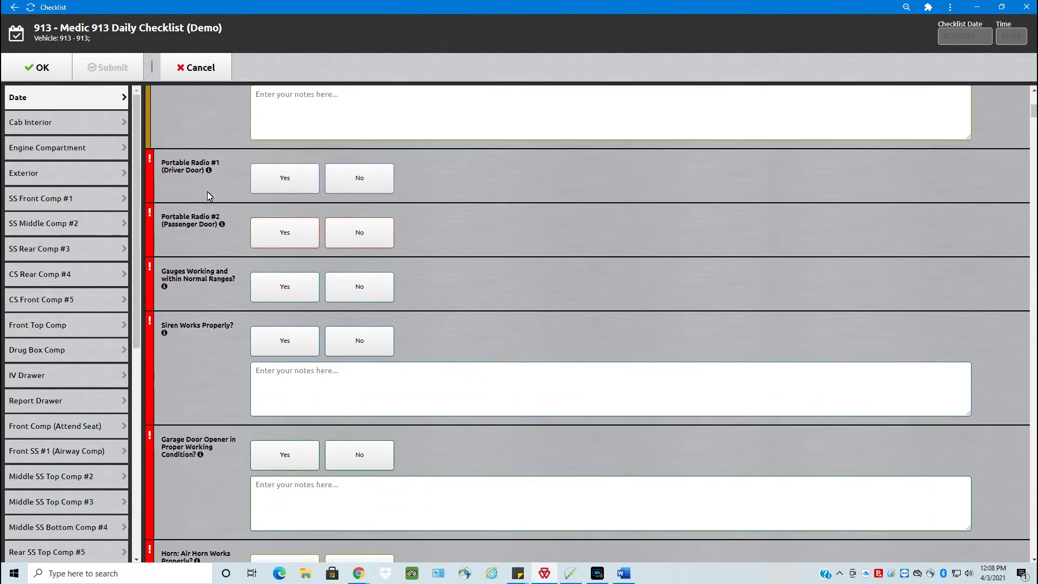
{"action": "left_click", "coordinate": [209, 170]}
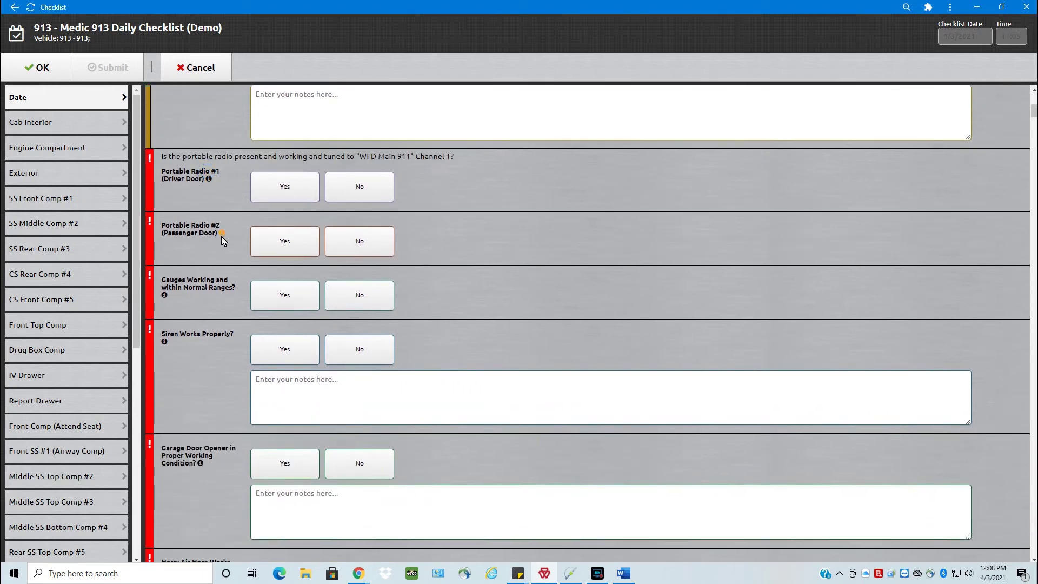
{"action": "left_click", "coordinate": [222, 233]}
{"action": "left_click", "coordinate": [278, 186]}
{"action": "left_click", "coordinate": [276, 250]}
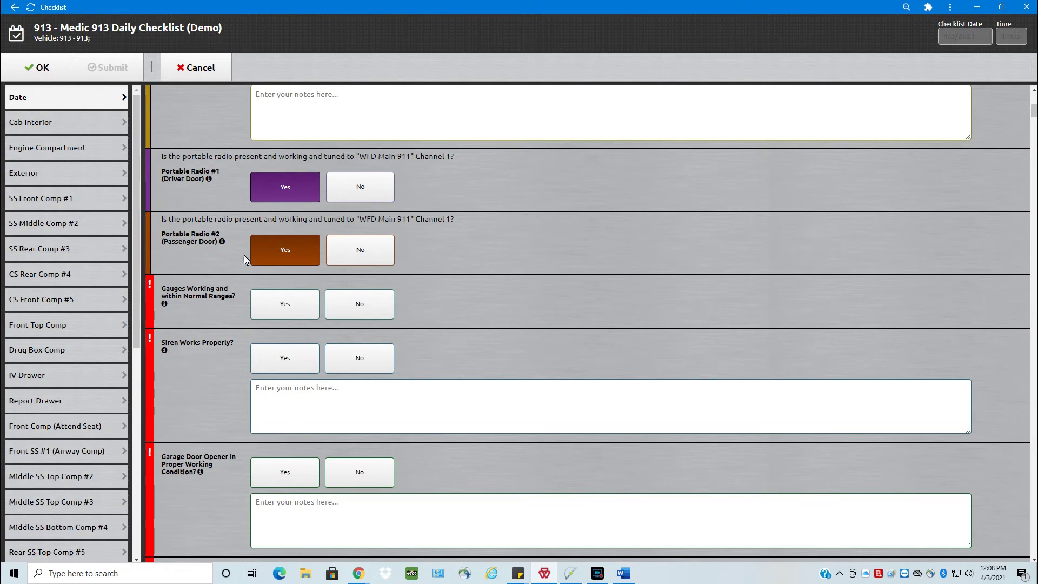
{"action": "left_click", "coordinate": [270, 300]}
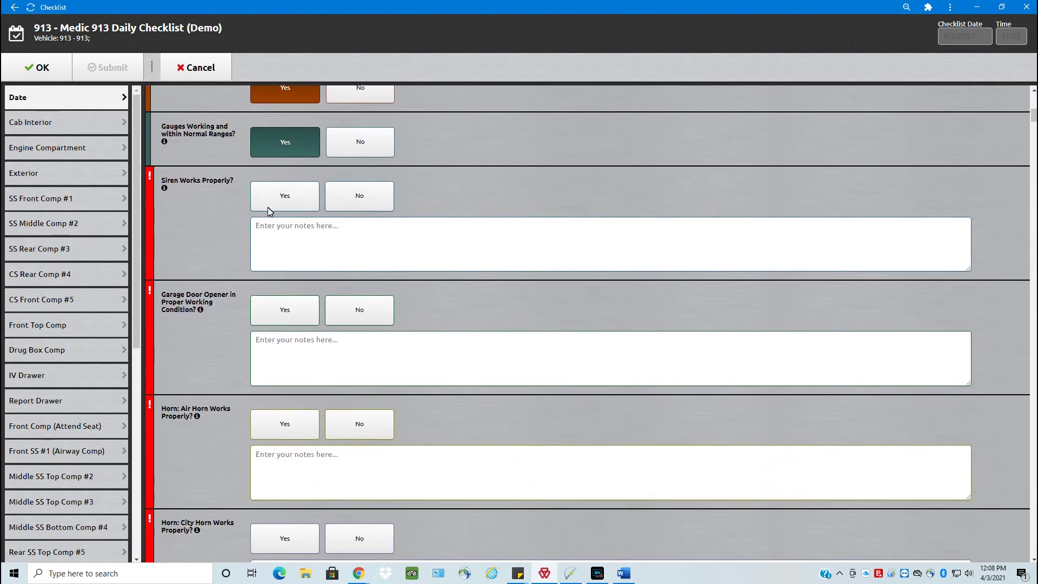
{"action": "left_click", "coordinate": [269, 196]}
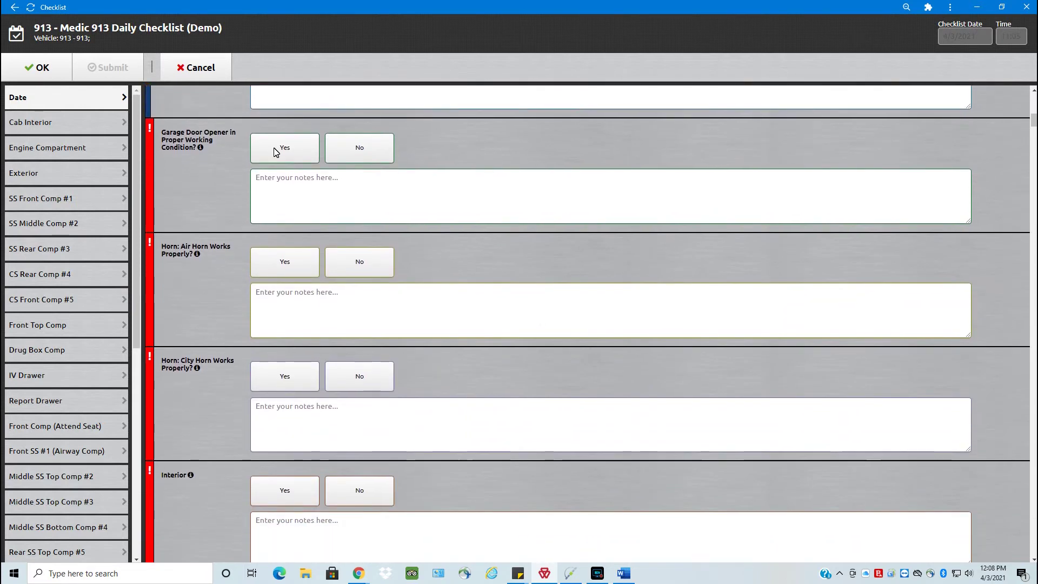
{"action": "left_click", "coordinate": [273, 147]}
{"action": "left_click", "coordinate": [259, 265]}
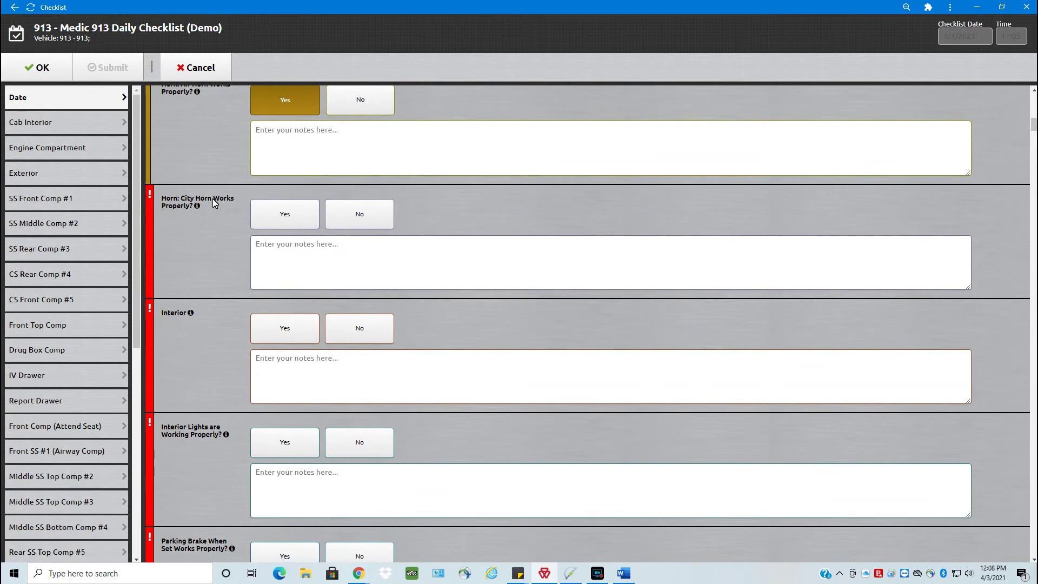
Answer Yes for City Horn, Interior, Interior Lights and Parking Brake.
{"action": "scroll", "coordinate": [200, 229], "scroll_direction": "up", "scroll_amount": 2}
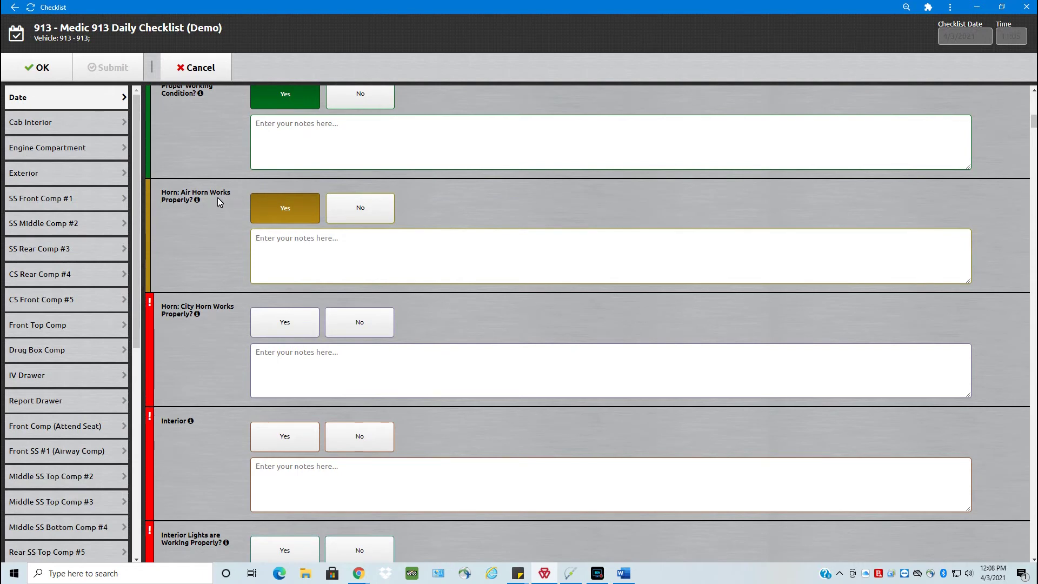
{"action": "left_click", "coordinate": [270, 324]}
{"action": "left_click", "coordinate": [261, 278]}
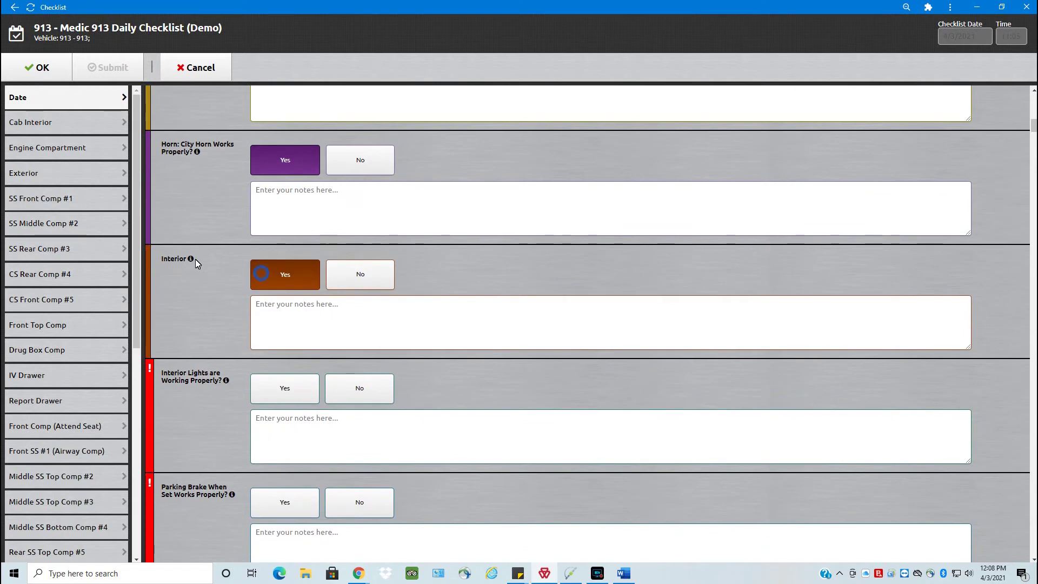
{"action": "left_click", "coordinate": [190, 258]}
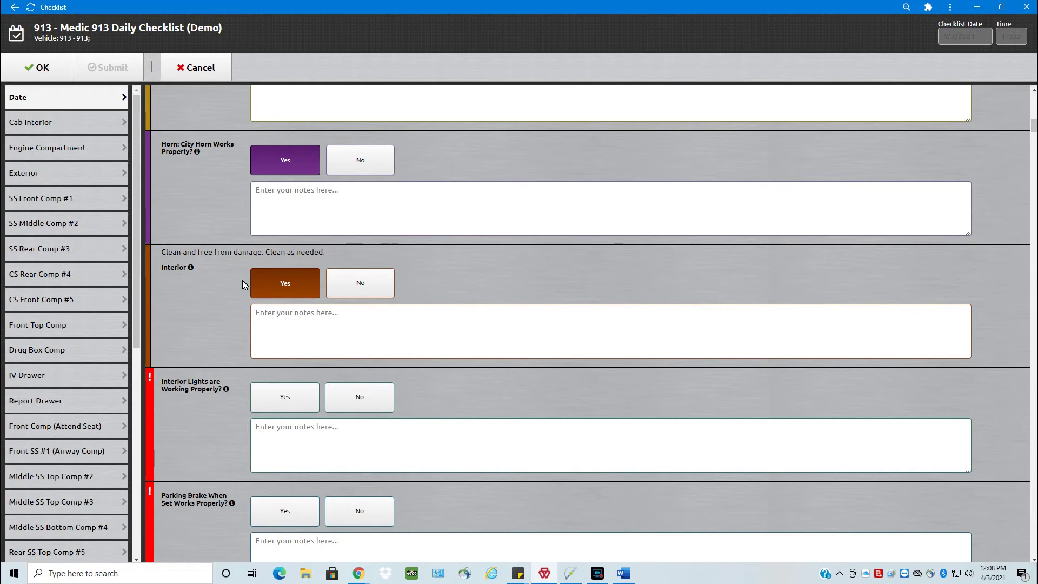
{"action": "scroll", "coordinate": [235, 291], "scroll_direction": "down", "scroll_amount": 1}
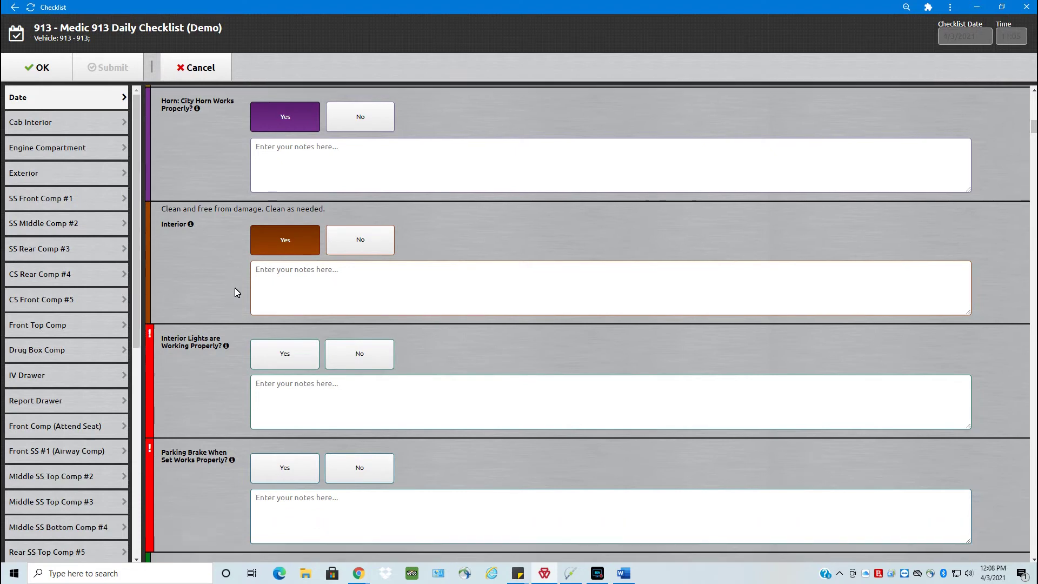
{"action": "scroll", "coordinate": [235, 292], "scroll_direction": "down", "scroll_amount": 4}
{"action": "left_click", "coordinate": [273, 127]}
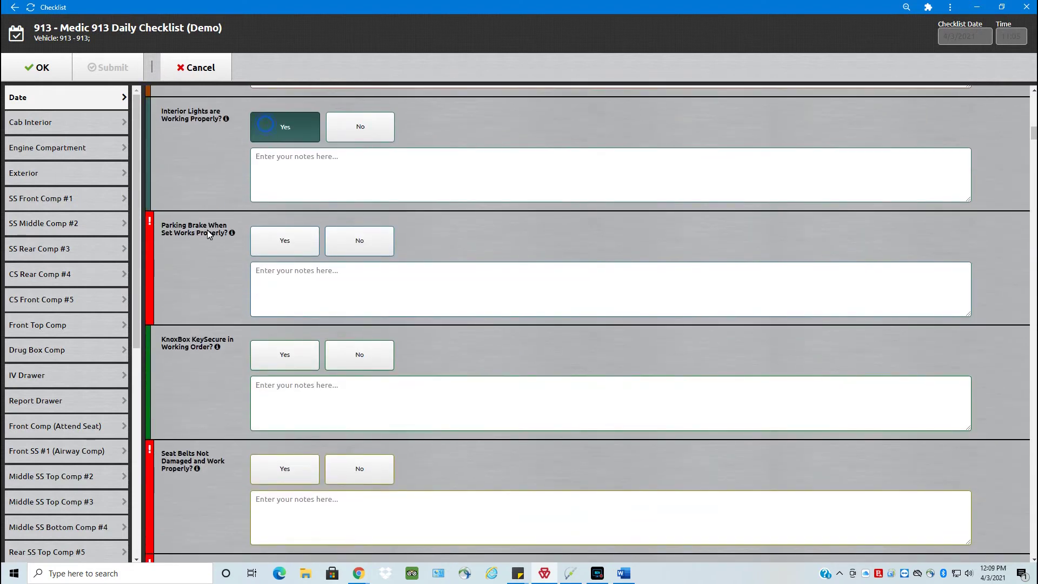
{"action": "left_click", "coordinate": [285, 242]}
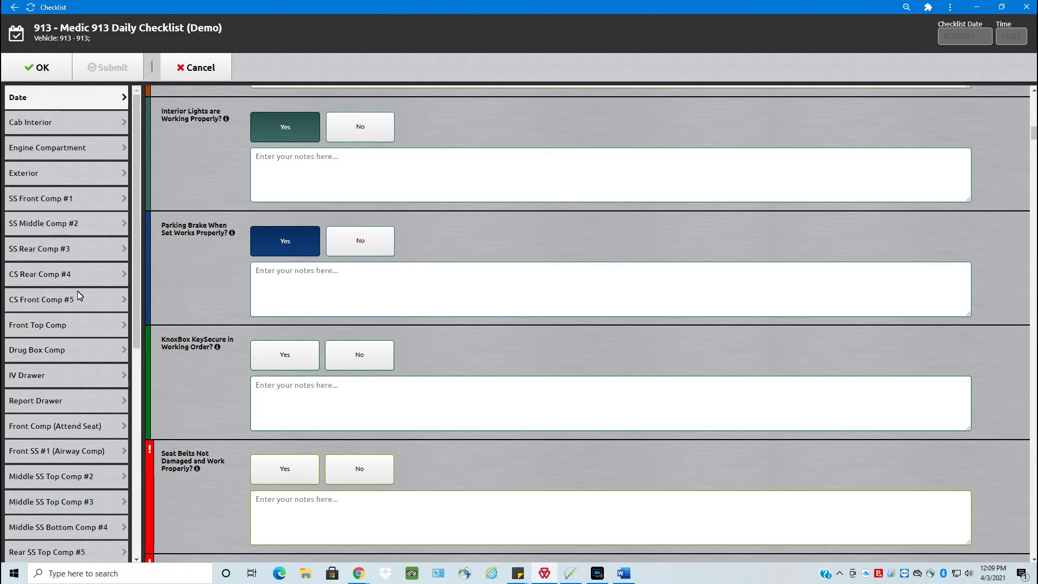
{"action": "scroll", "coordinate": [77, 294], "scroll_direction": "down", "scroll_amount": 4}
{"action": "scroll", "coordinate": [78, 295], "scroll_direction": "down", "scroll_amount": 1}
In Cardiac Monitor, enter Aspirin Exp Date 12/31/2021 and Nitroglycerin Exp Date 06/30/2022.
{"action": "left_click", "coordinate": [64, 412]}
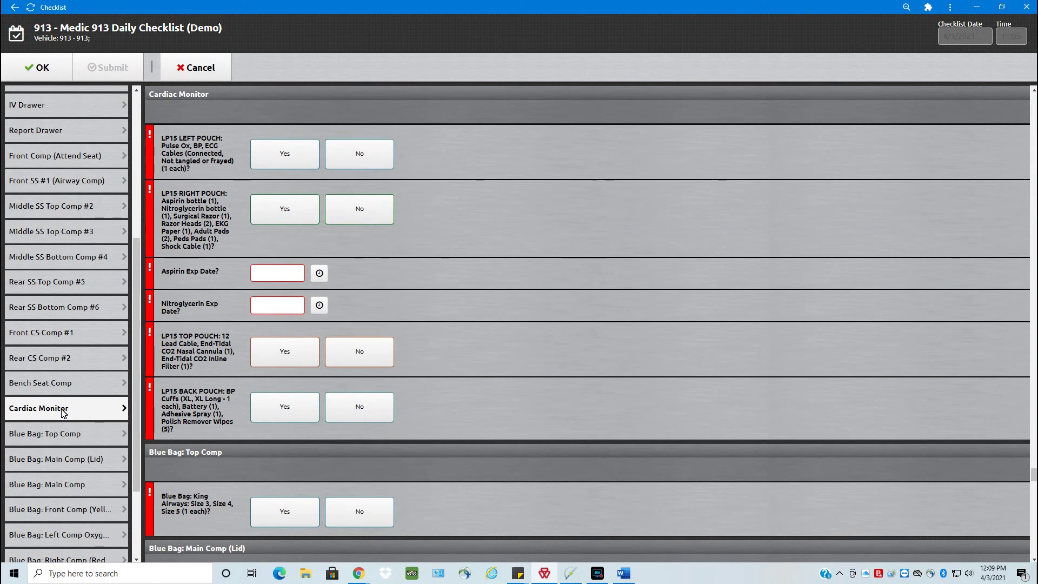
{"action": "left_click", "coordinate": [284, 274]}
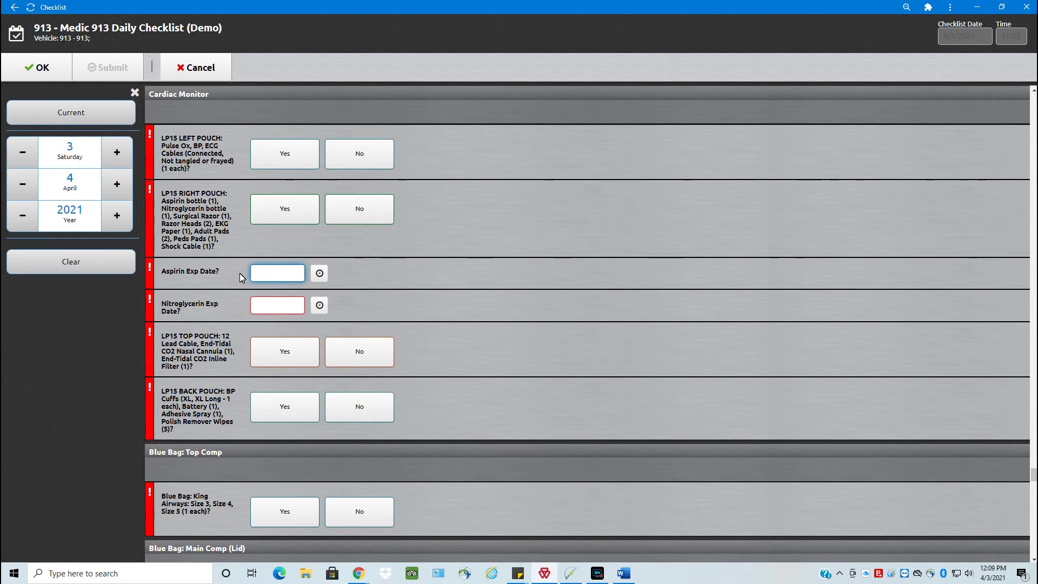
{"action": "type", "text": "12/31/2021"}
{"action": "key", "text": "Tab"}
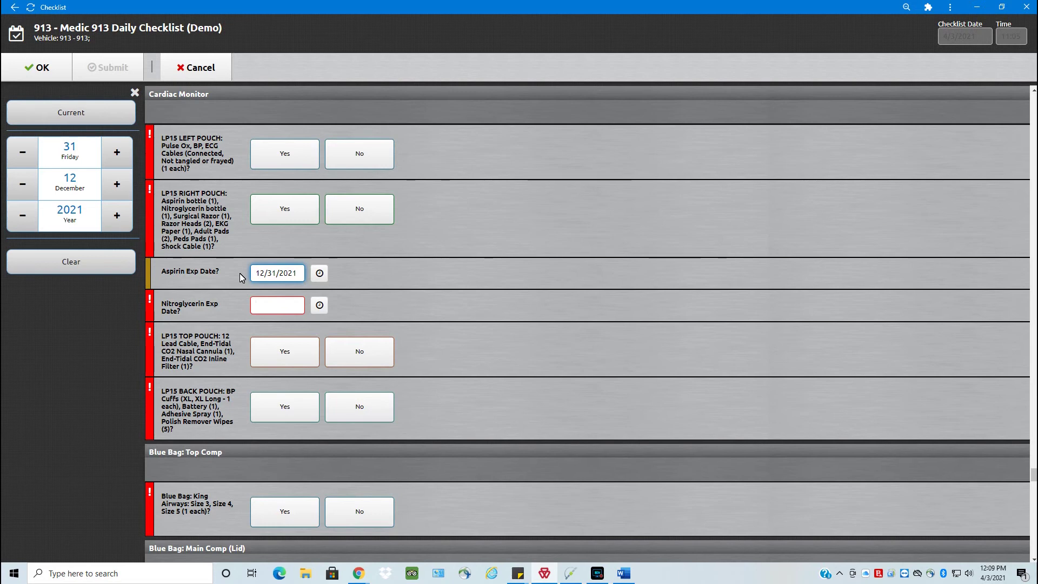
{"action": "type", "text": "06/30/2022"}
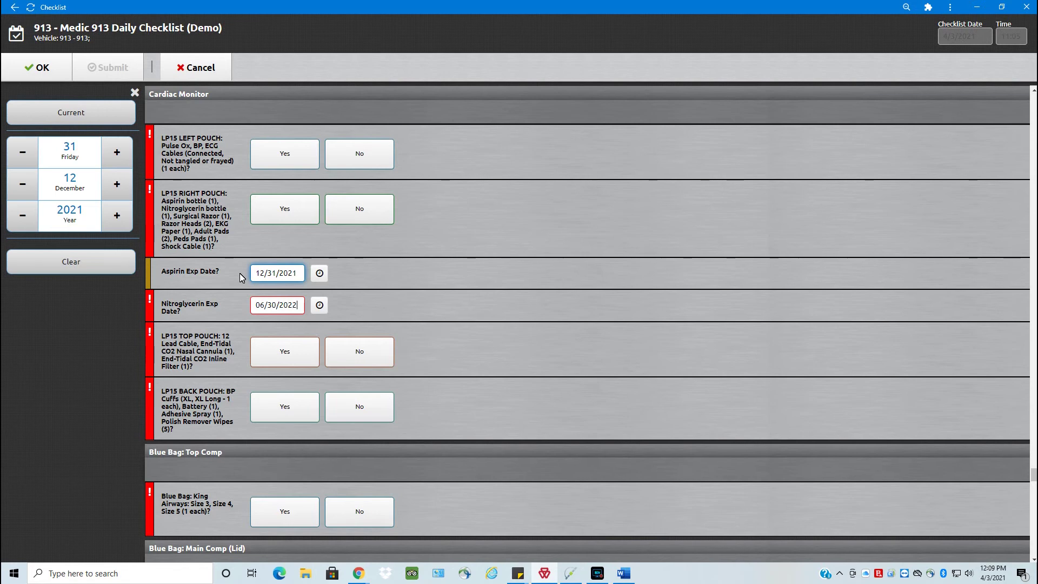
{"action": "key", "text": "shift+Tab"}
{"action": "scroll", "coordinate": [60, 338], "scroll_direction": "down", "scroll_amount": 3}
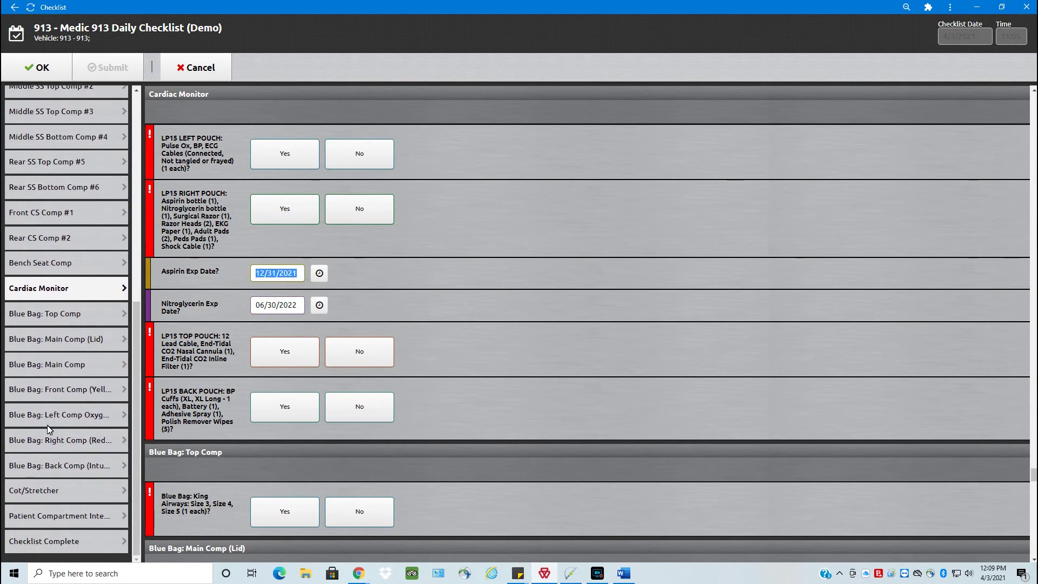
Jump to Patient Compartment Interior, collapse the sharps container guidance and scroll down to Checklist Complete.
{"action": "left_click", "coordinate": [61, 516]}
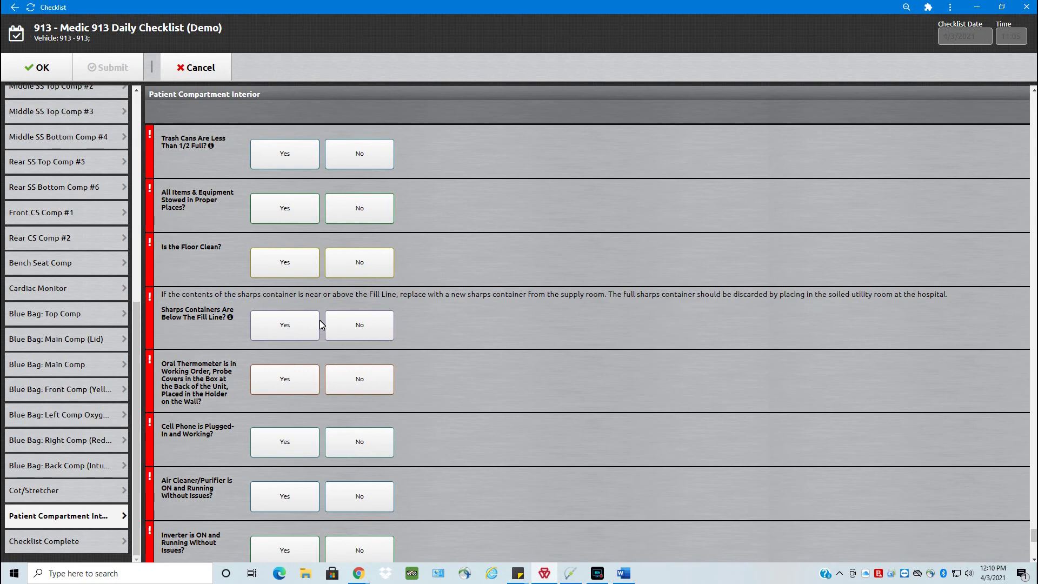
{"action": "left_click", "coordinate": [230, 316]}
{"action": "scroll", "coordinate": [230, 320], "scroll_direction": "down", "scroll_amount": 8}
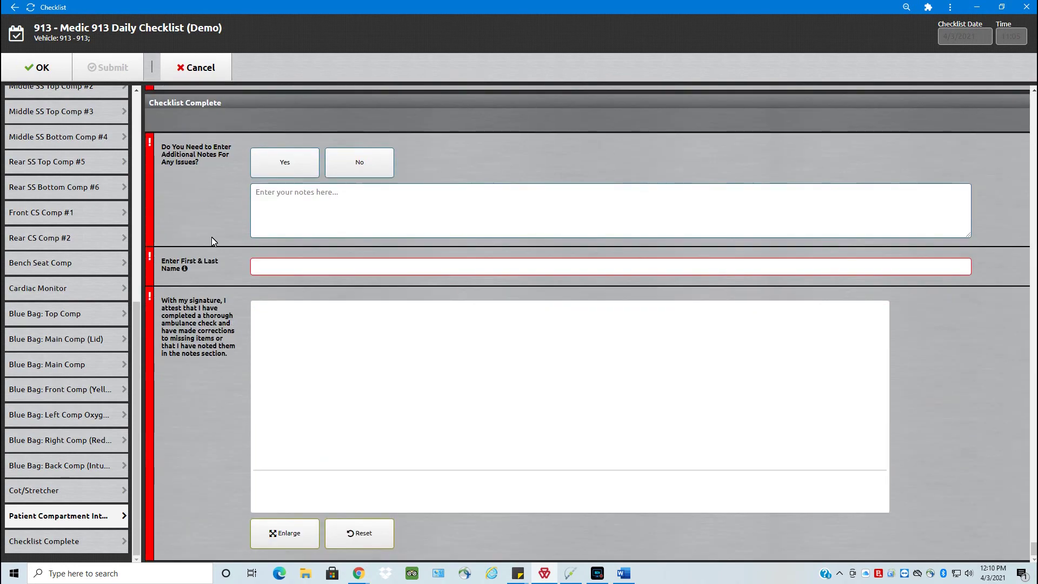
Paste the notes 'No Morgan lens. No blood tube in blue bag' and enter the inspector's first and last name.
{"action": "left_click", "coordinate": [256, 161]}
{"action": "left_click", "coordinate": [258, 204]}
{"action": "type", "text": "No Morgan lens. No blood tube in blue bag"}
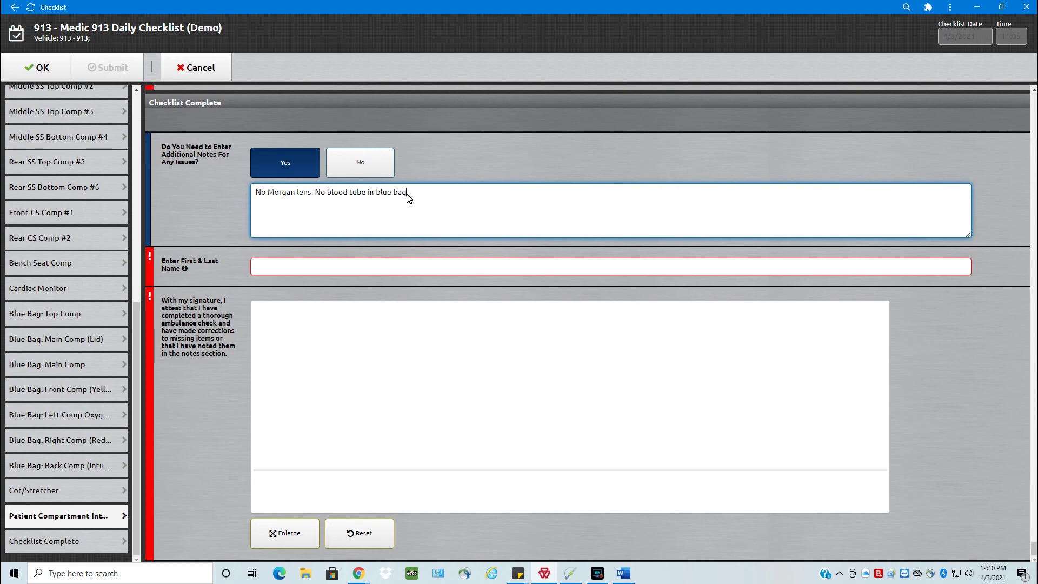
{"action": "left_click", "coordinate": [292, 269]}
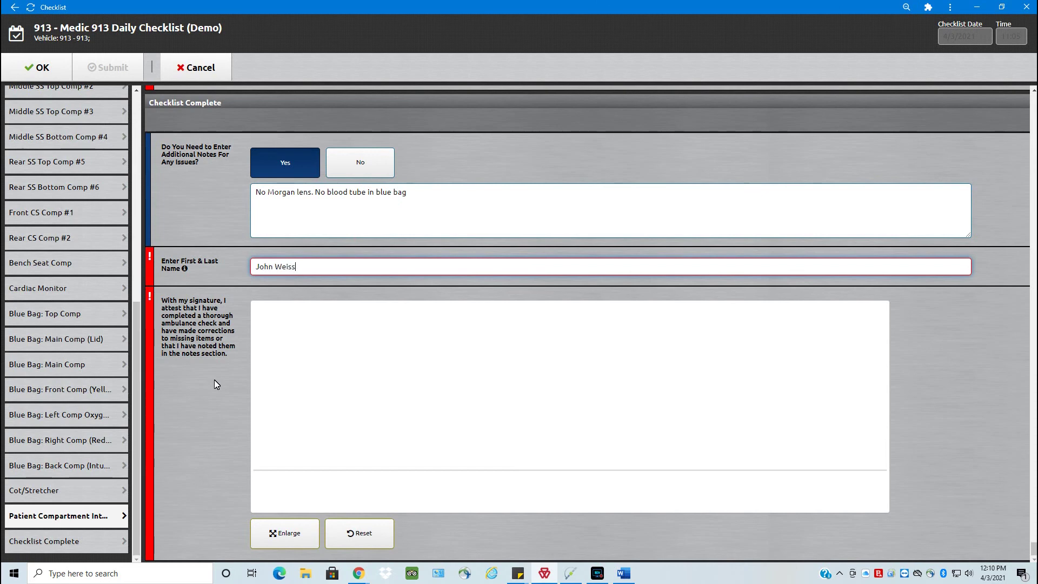
Draw a freehand signature in the signature pad, dotting the i.
{"action": "mouse_move", "coordinate": [395, 345]}
{"action": "left_mouse_down"}
{"action": "mouse_move", "coordinate": [362, 357]}
{"action": "mouse_move", "coordinate": [325, 441]}
{"action": "mouse_move", "coordinate": [439, 416]}
{"action": "mouse_move", "coordinate": [494, 424]}
{"action": "mouse_move", "coordinate": [501, 454]}
{"action": "mouse_move", "coordinate": [540, 424]}
{"action": "mouse_move", "coordinate": [579, 444]}
{"action": "left_mouse_up"}
{"action": "left_click", "coordinate": [440, 368]}
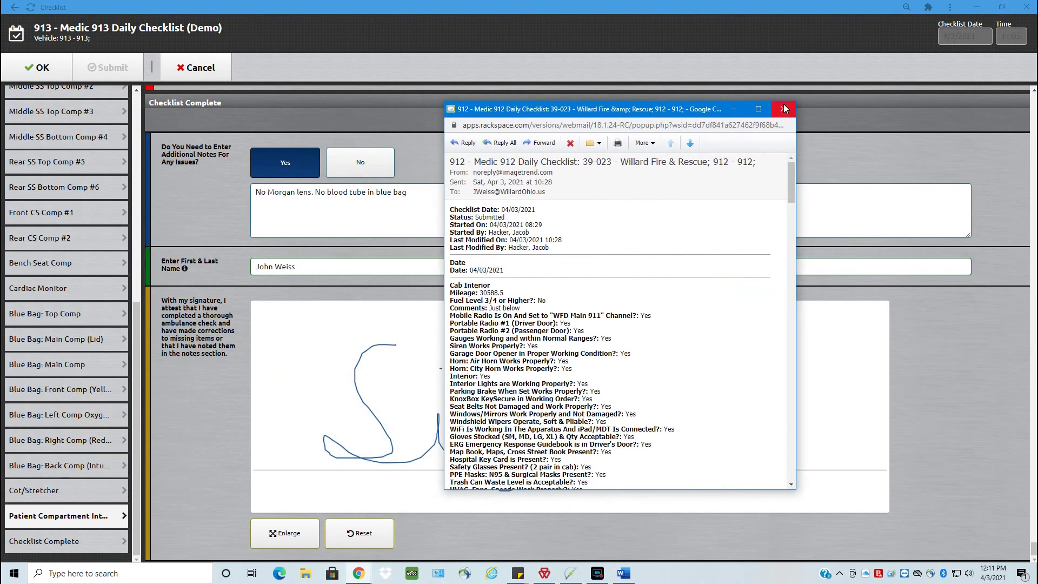
Highlight the Medic 912 email's Checklist Complete comments on the missing Morgan lens and blood tube, then minimize Chrome.
{"action": "double_click", "coordinate": [784, 103]}
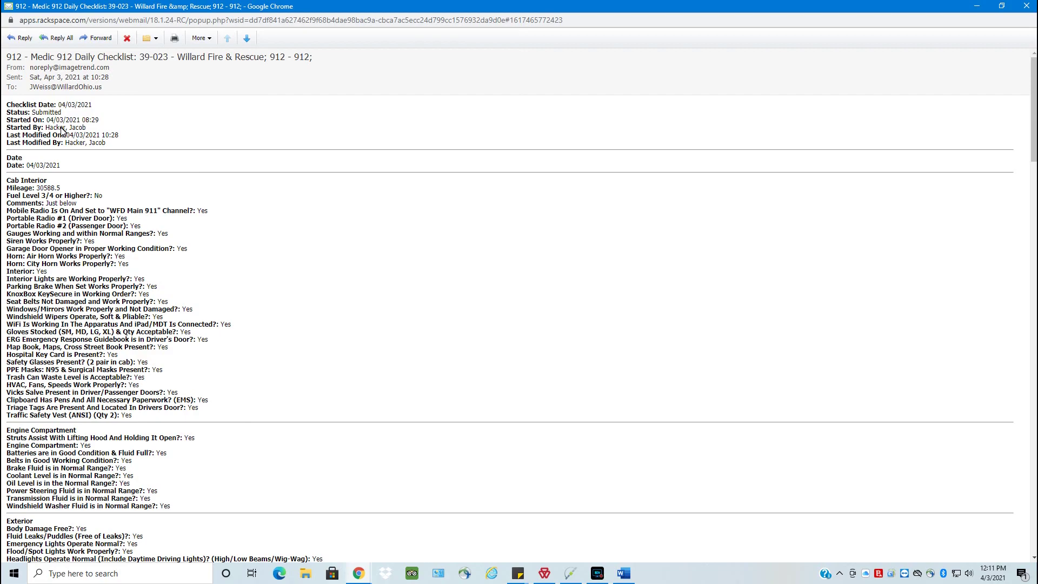
{"action": "scroll", "coordinate": [62, 129], "scroll_direction": "down", "scroll_amount": 5}
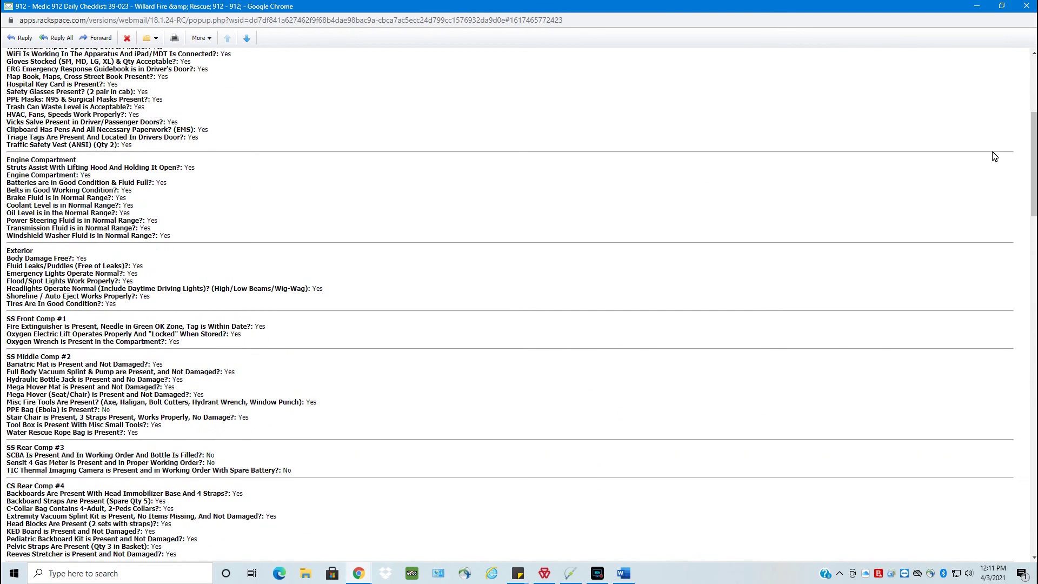
{"action": "left_click_drag", "start_coordinate": [1034, 163], "coordinate": [1034, 498]}
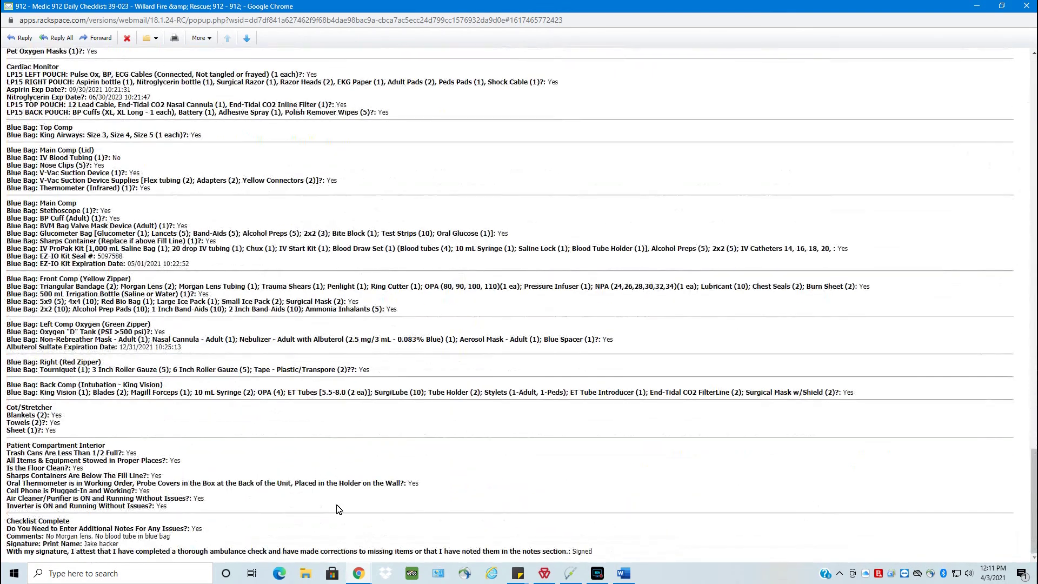
{"action": "left_click_drag", "start_coordinate": [47, 537], "coordinate": [196, 539]}
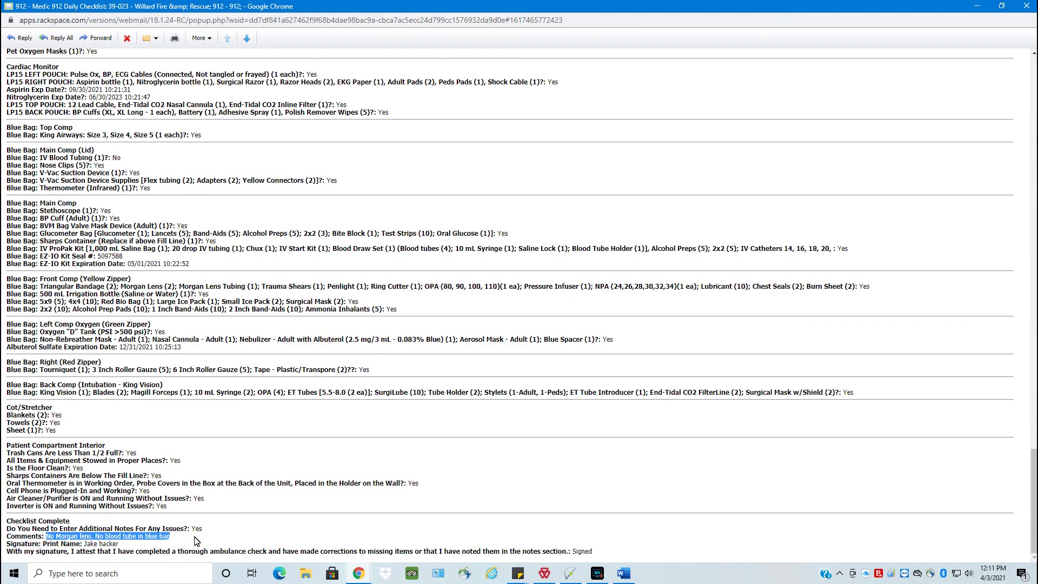
{"action": "left_click", "coordinate": [976, 6]}
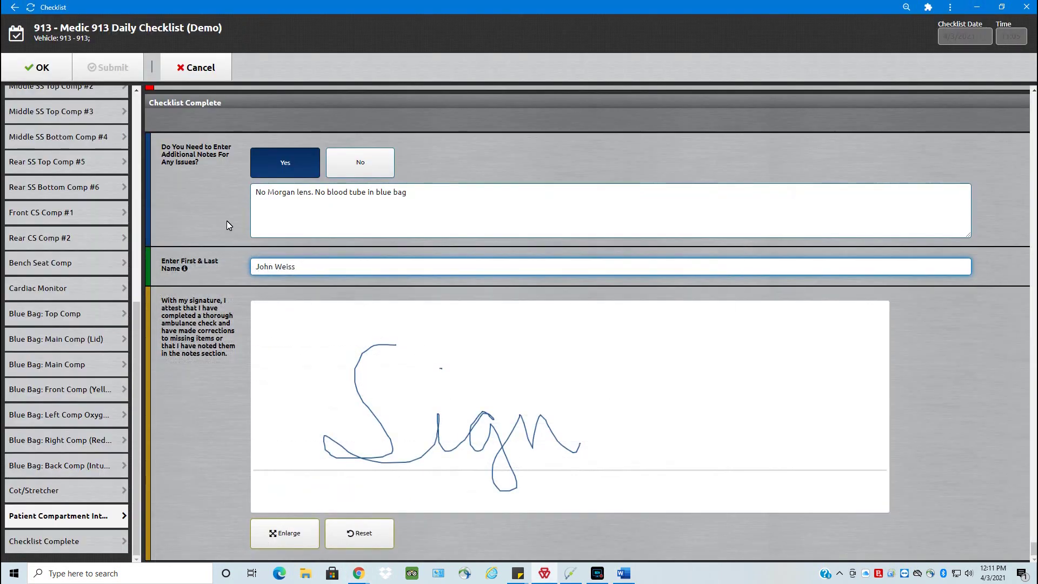